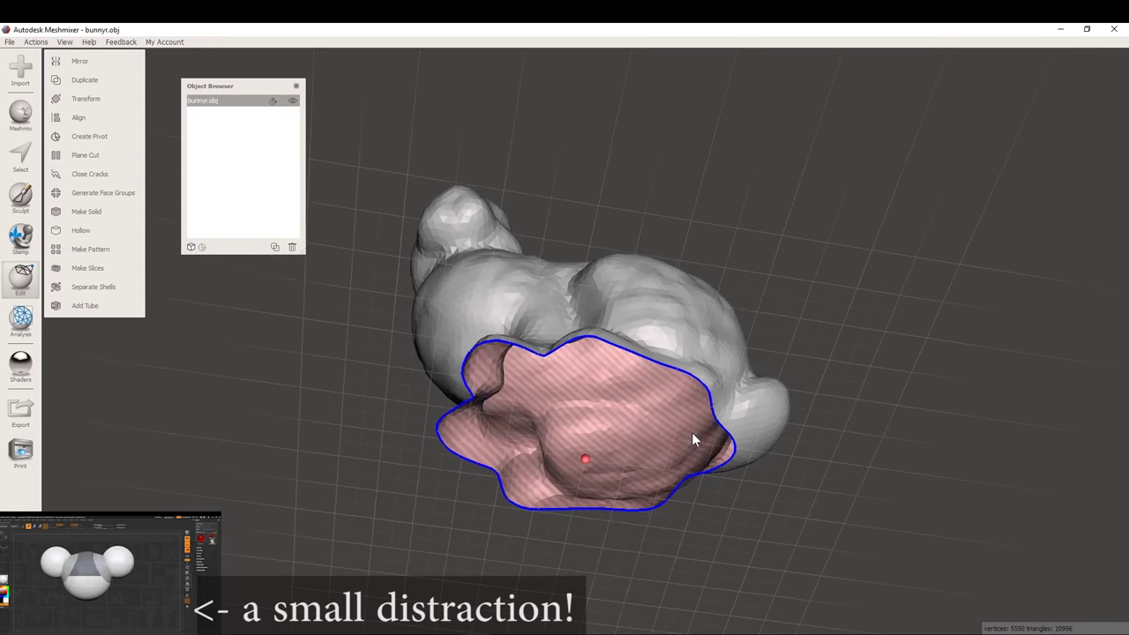
Convert the bunny mesh into a solid with Make Solid and accept it
click(92, 213)
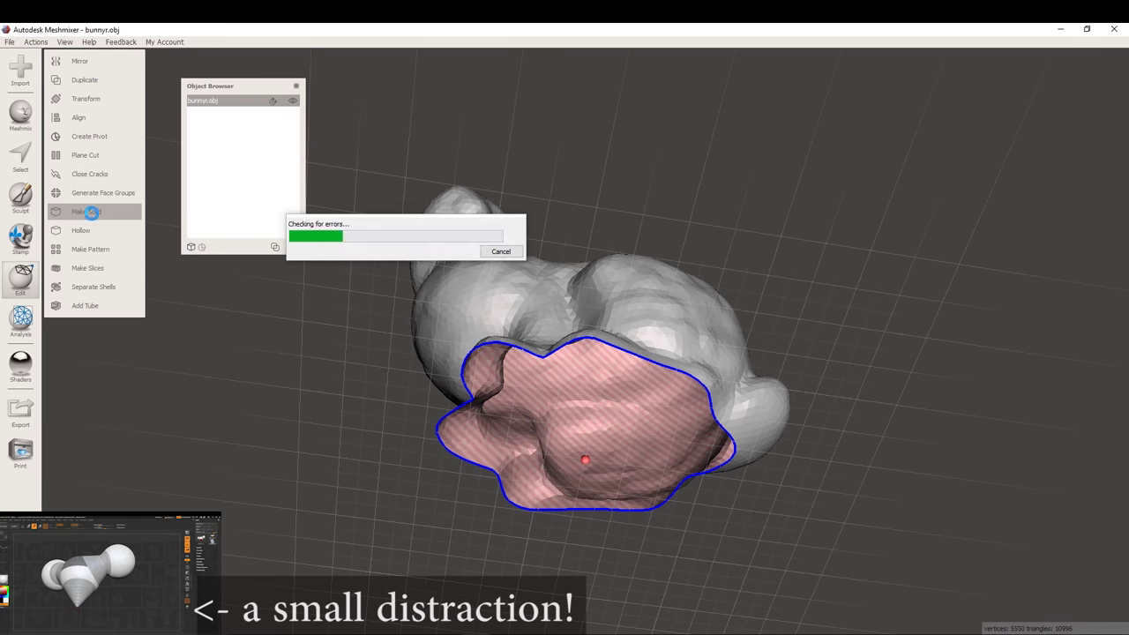
right_drag(683, 209, 699, 329)
click(74, 374)
click(20, 278)
right_drag(805, 527, 426, 260)
Duplicate the solid bunny twice, rotating each copy to a different orientation
click(99, 99)
right_drag(767, 232, 671, 265)
drag(615, 315, 624, 348)
click(66, 310)
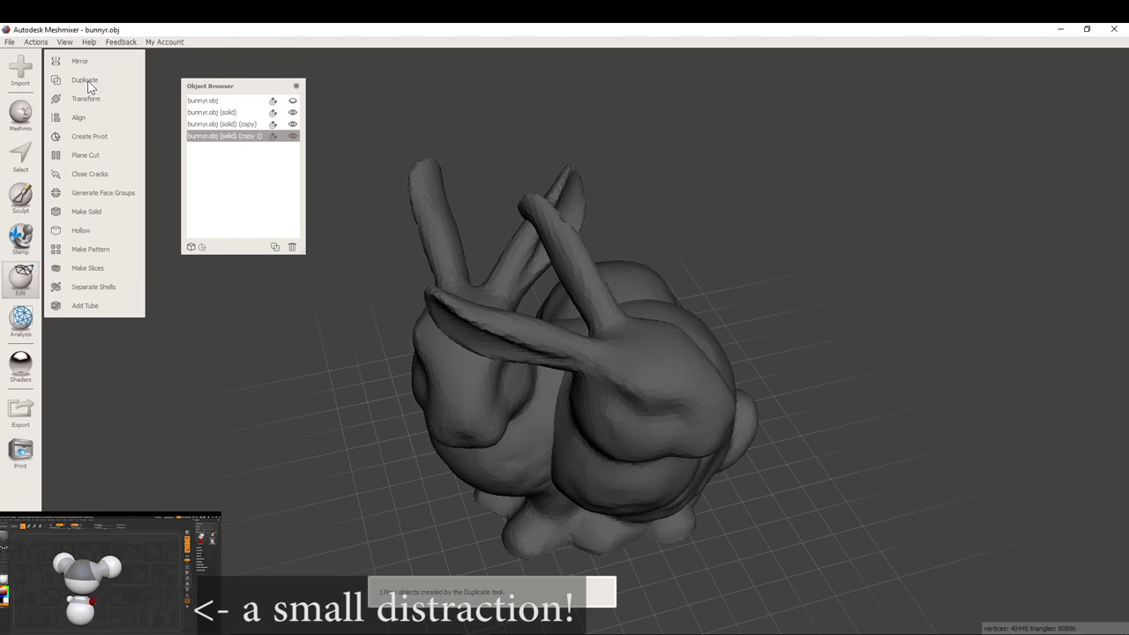
click(101, 101)
mouse_move(624, 340)
mouse_down()
mouse_move(666, 349)
mouse_move(764, 421)
mouse_move(639, 323)
mouse_move(628, 341)
mouse_up()
right_drag(644, 362, 847, 538)
click(71, 307)
Add a third rotated bunny copy, confirm it, and inspect the four-bunny cluster
click(85, 80)
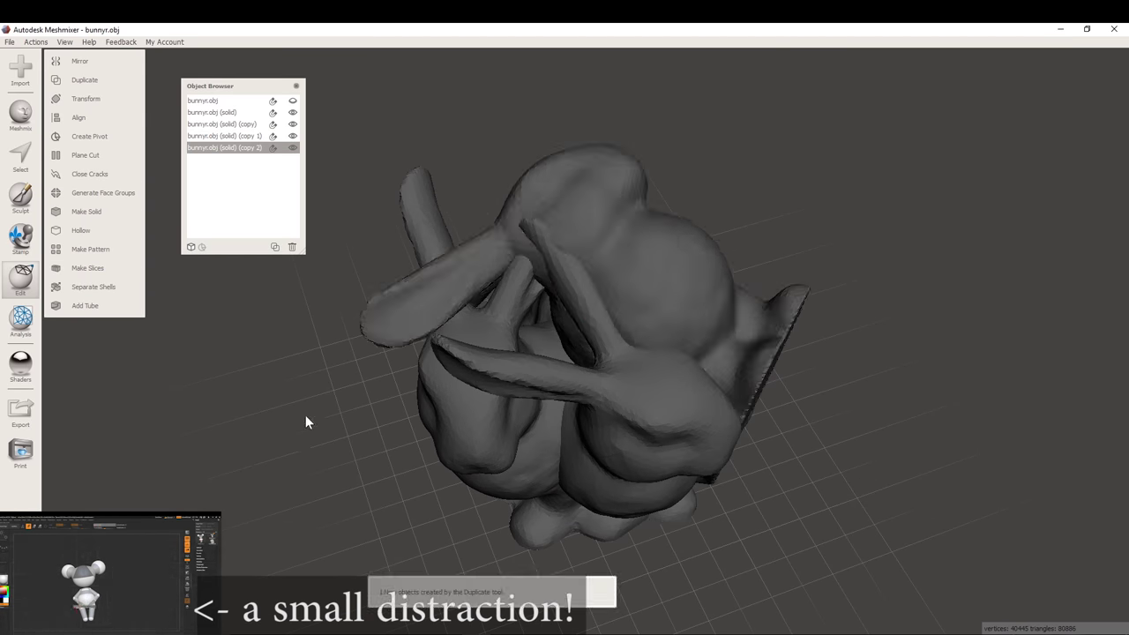
right_drag(307, 417, 587, 369)
drag(587, 369, 590, 475)
right_drag(590, 476, 494, 397)
key(Return)
right_drag(295, 441, 362, 457)
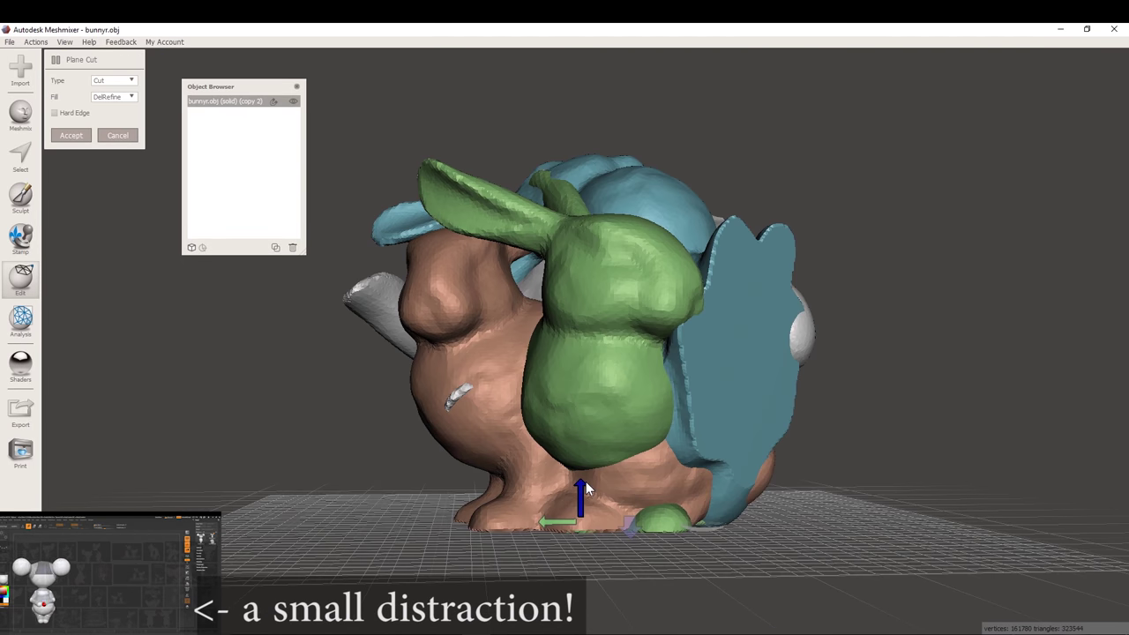
right_drag(585, 478, 521, 218)
Apply the flat Plane Cut at the base, then slice the model in Simplify3D
click(71, 138)
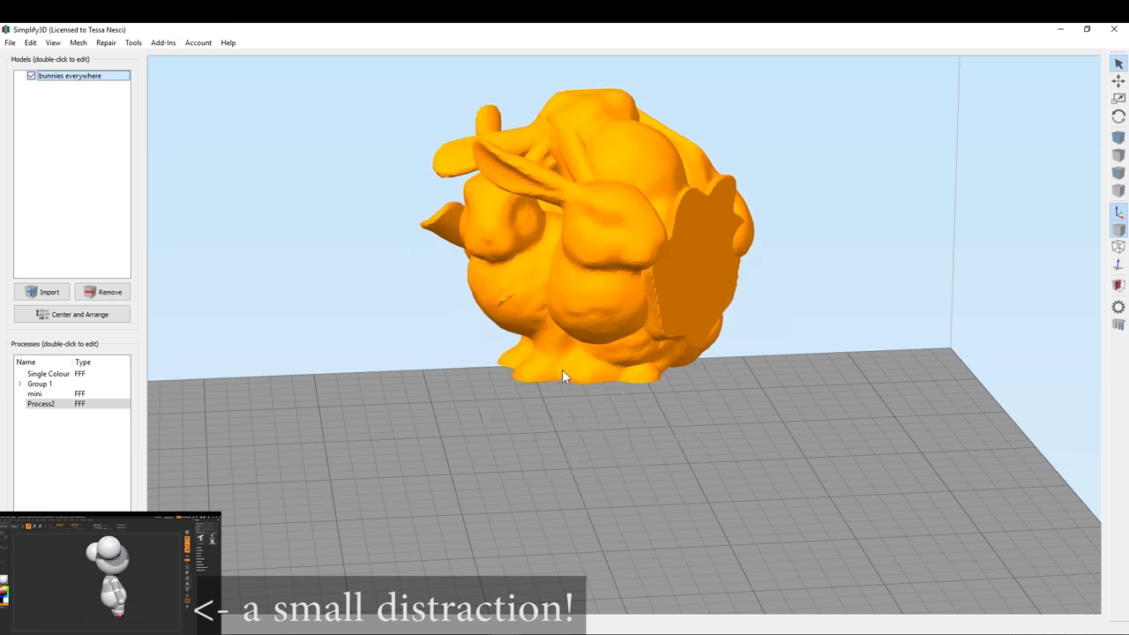
drag(665, 510, 737, 528)
key(ctrl+p)
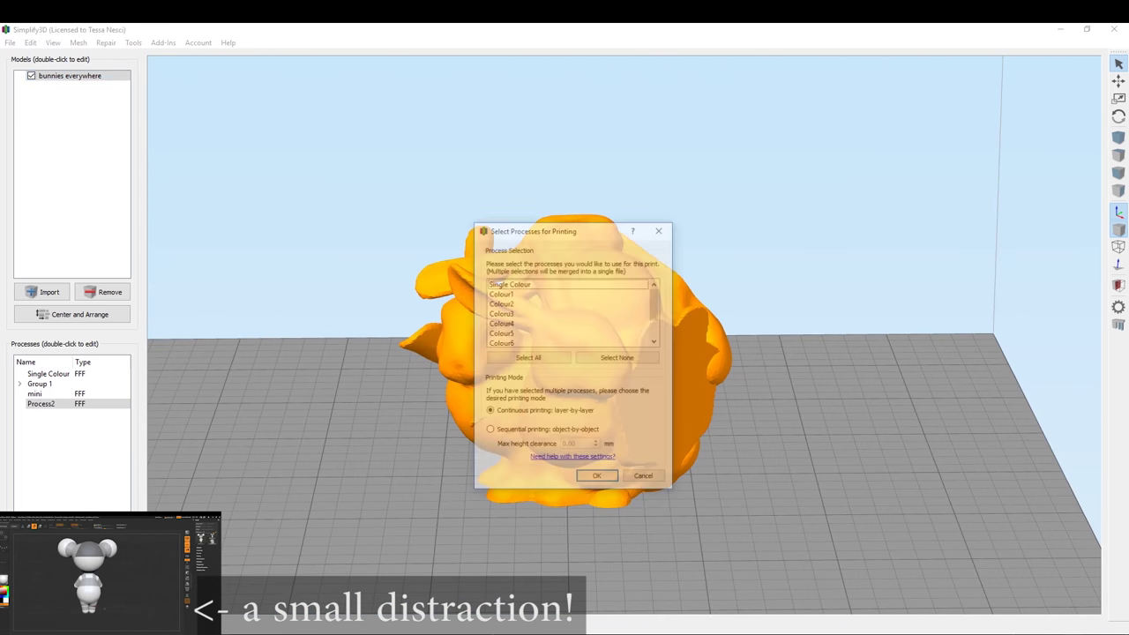
click(598, 480)
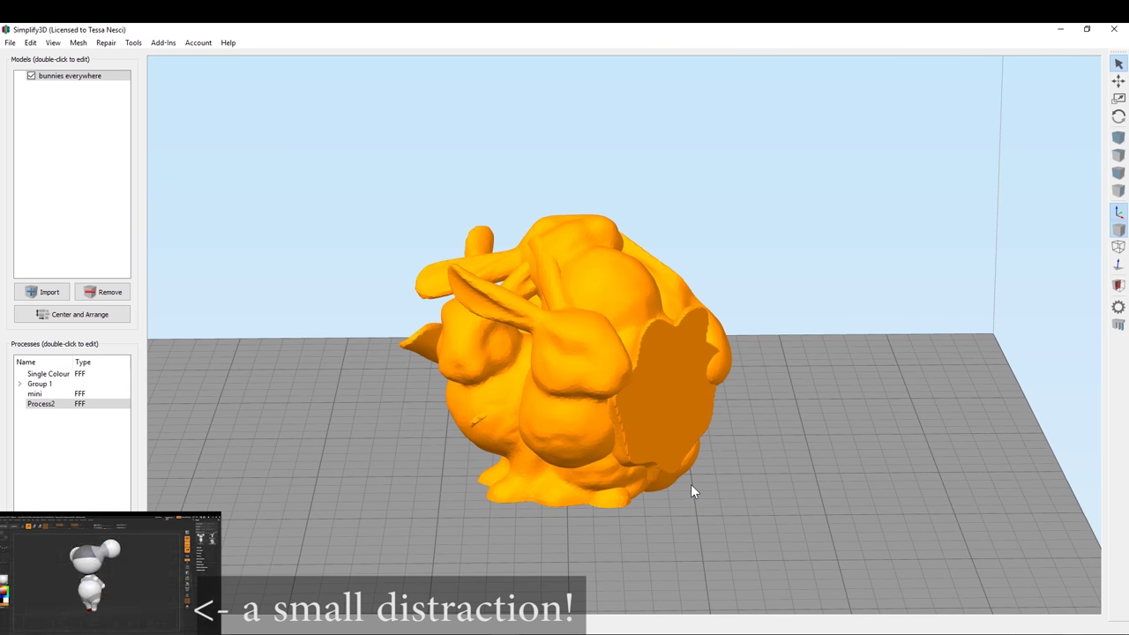
Move the preview's end-layer slider down to inspect the lower layers' toolpaths
drag(827, 468, 898, 522)
drag(1030, 602, 892, 598)
drag(872, 530, 866, 559)
drag(892, 598, 1044, 516)
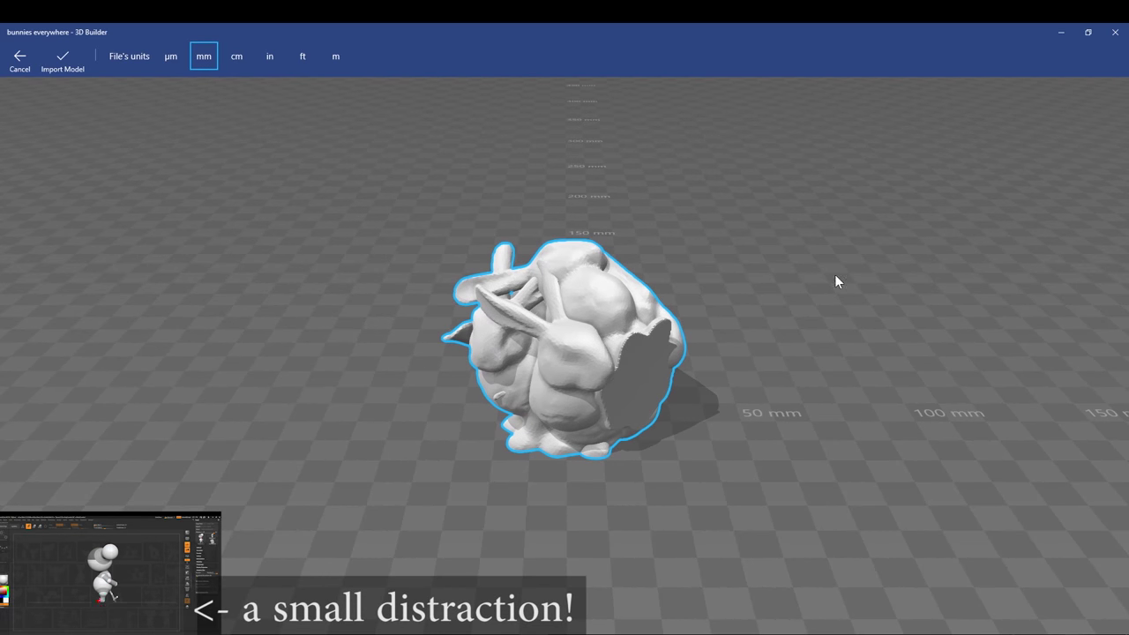
Import 'bunnies everywhere' in millimetres and ungroup it into four bunnies
click(78, 58)
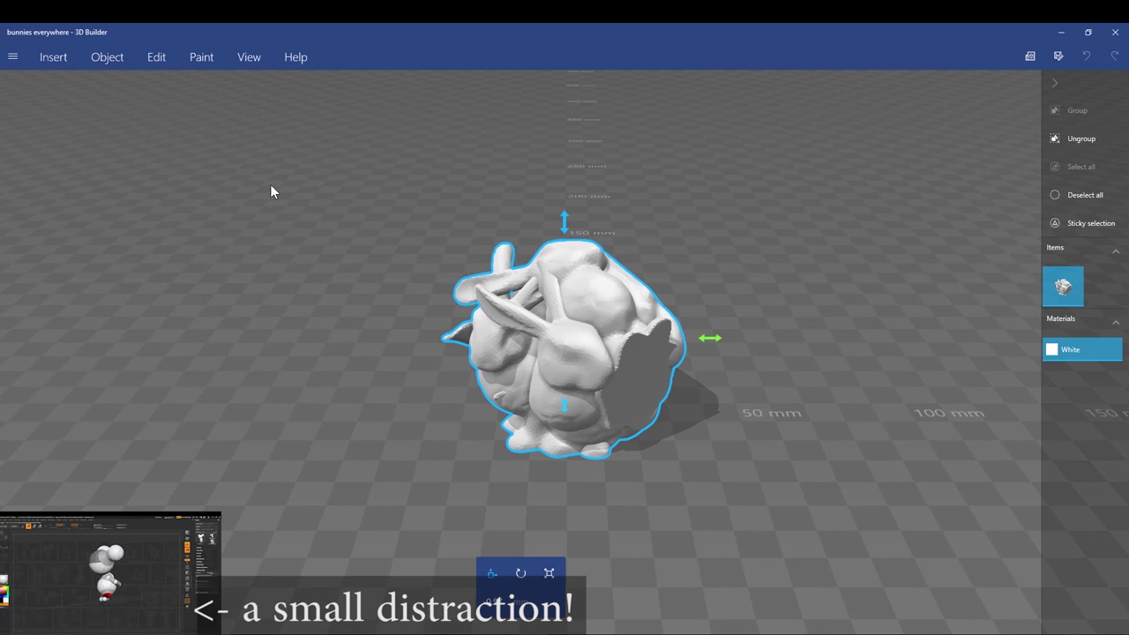
right_drag(801, 296, 761, 344)
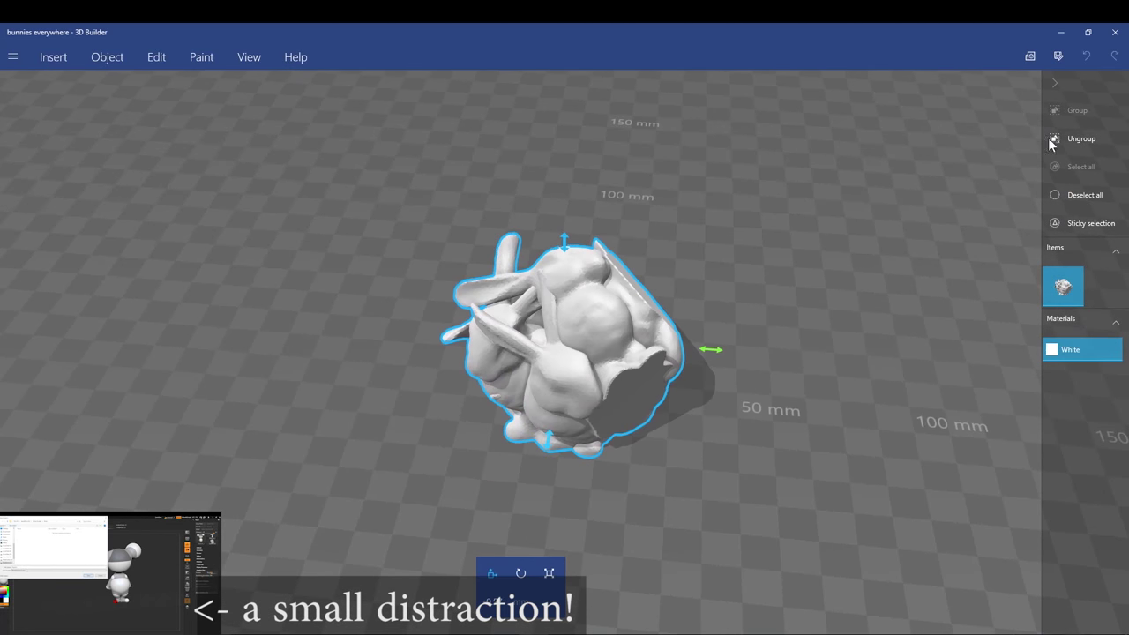
click(1058, 138)
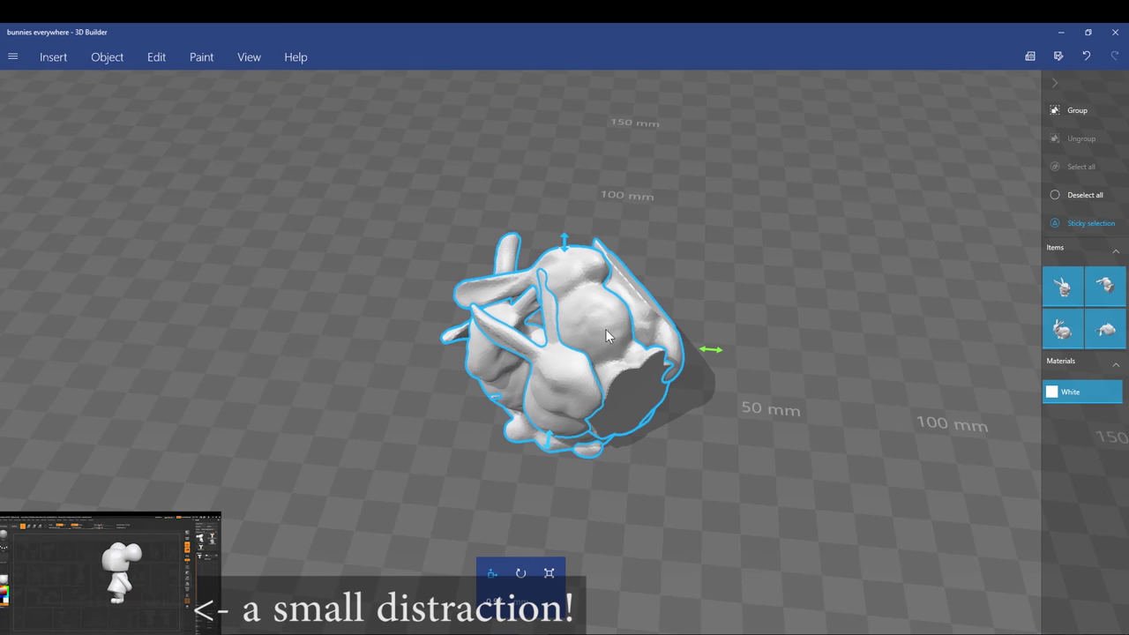
Select all four bunny items in the Items panel and group them into one
click(558, 385)
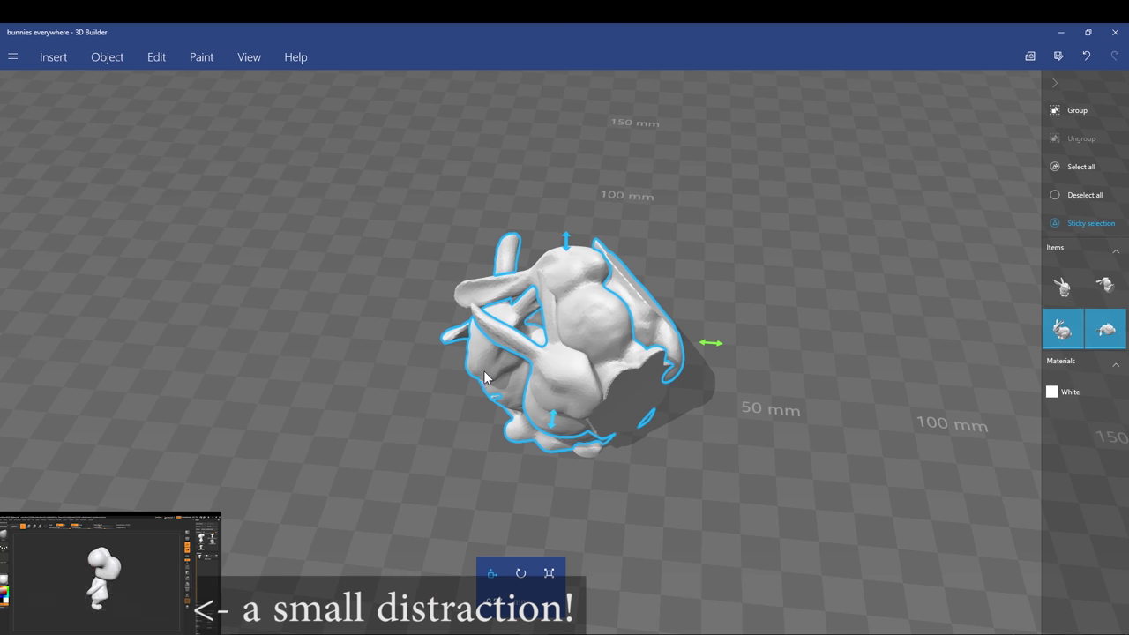
click(483, 371)
click(648, 323)
click(655, 329)
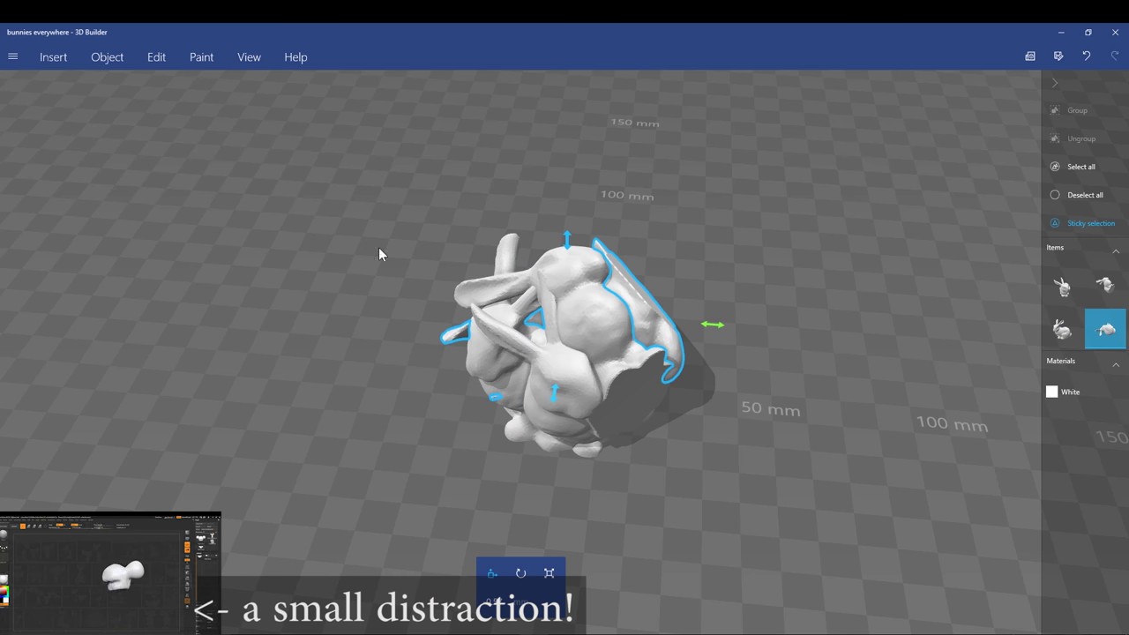
right_drag(371, 236, 459, 242)
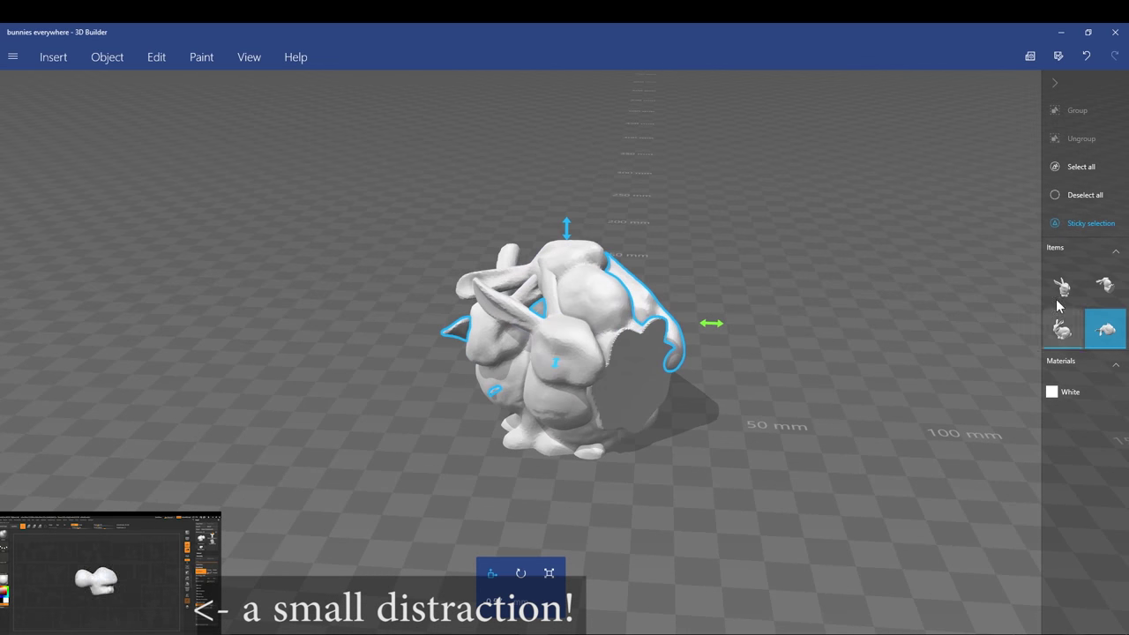
click(1063, 287)
click(1106, 285)
click(1064, 330)
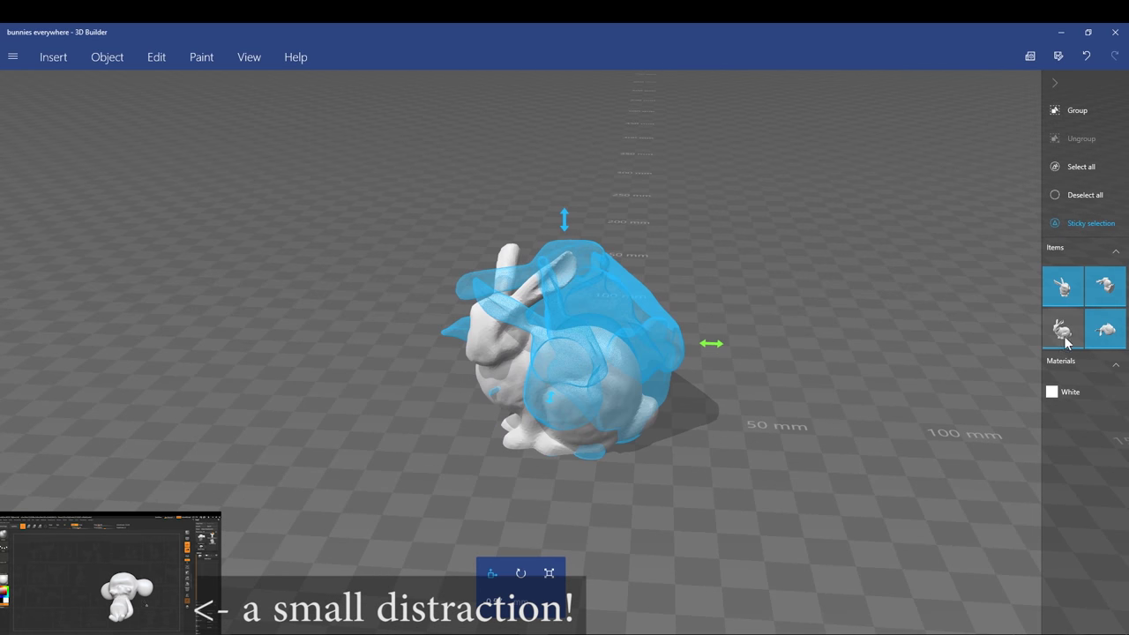
click(1065, 336)
click(1078, 113)
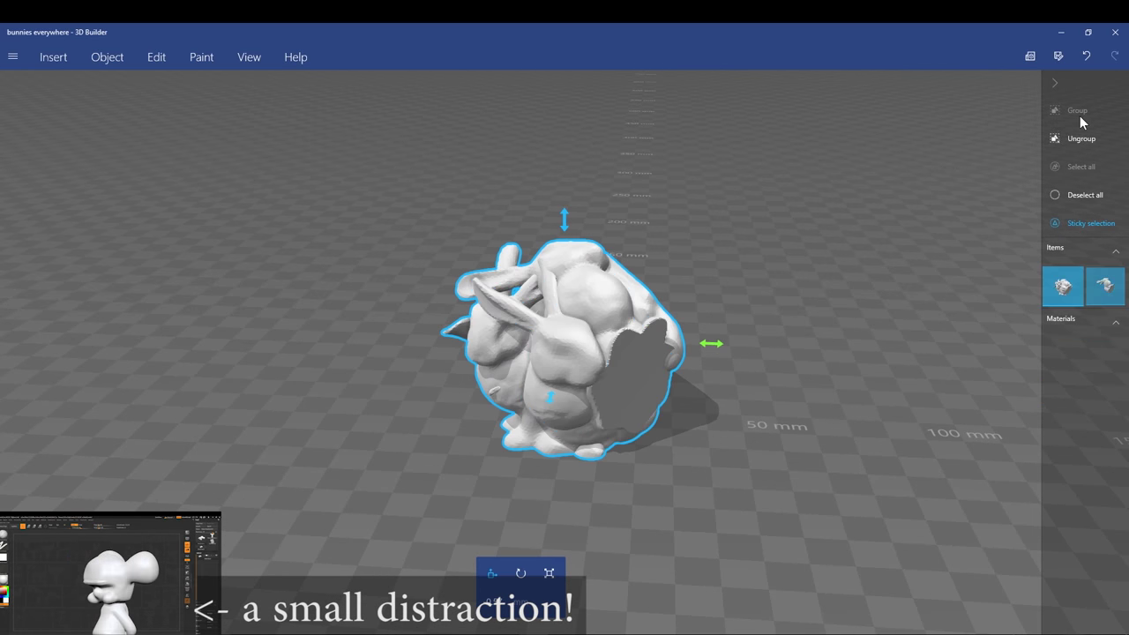
drag(784, 269, 260, 172)
Weld the grouped bunny shells into a single mesh from the Edit tools
click(137, 57)
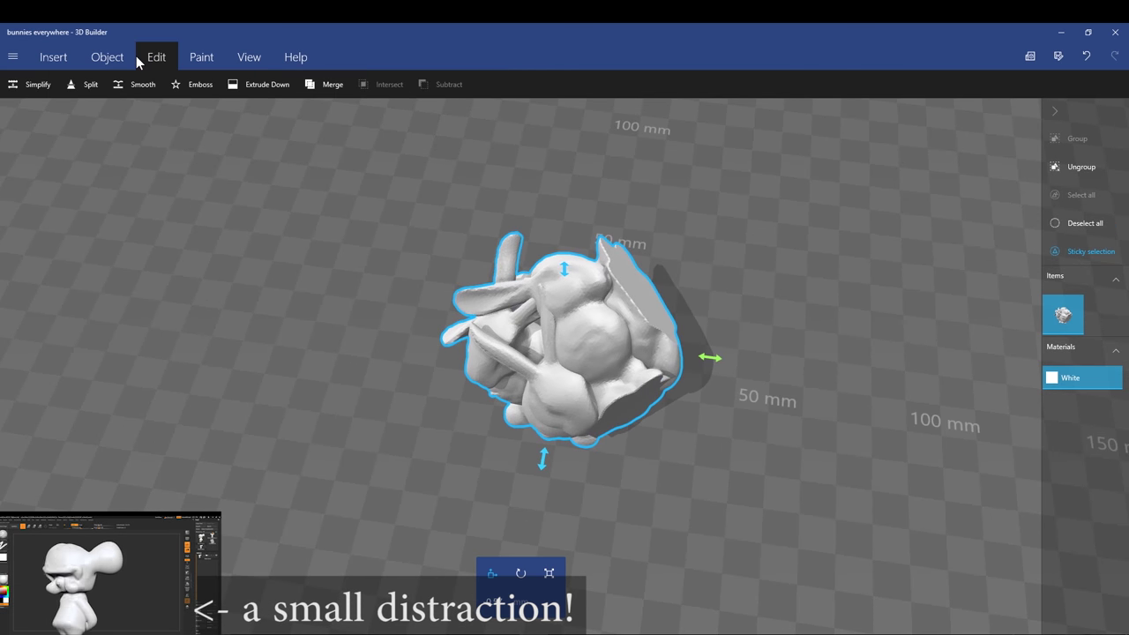
click(332, 84)
drag(759, 385, 759, 330)
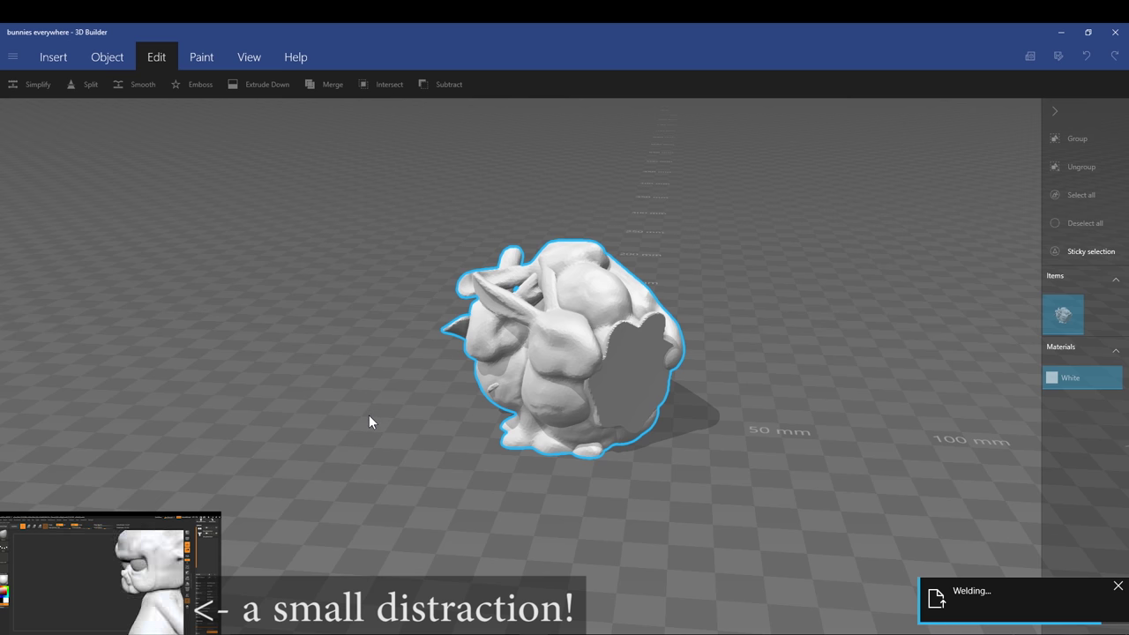
drag(369, 421, 426, 455)
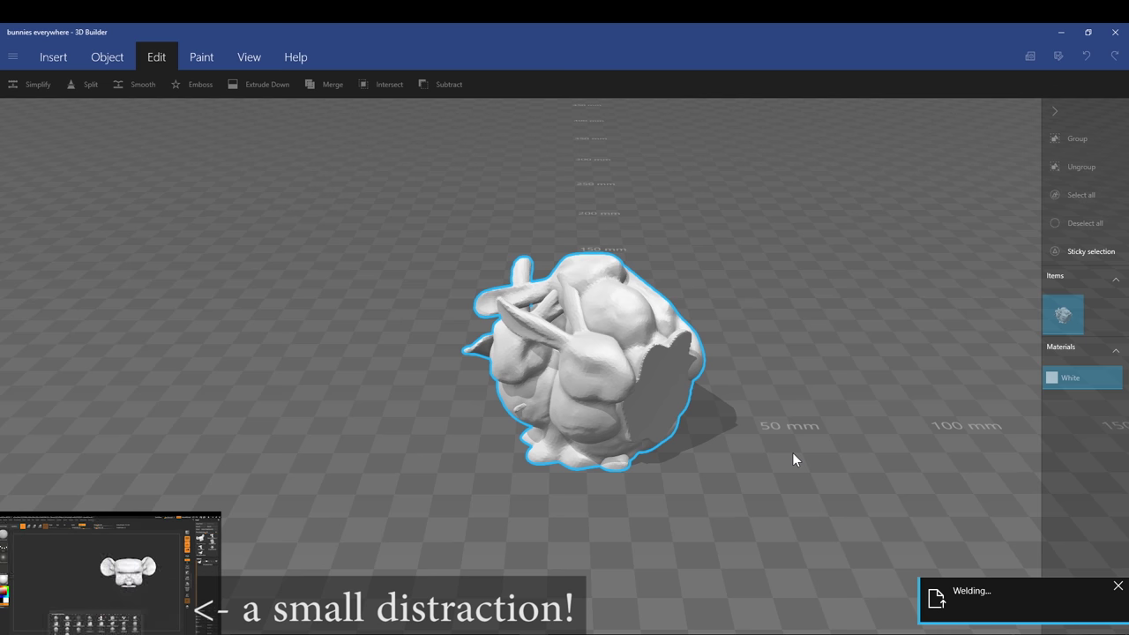
drag(783, 456, 626, 327)
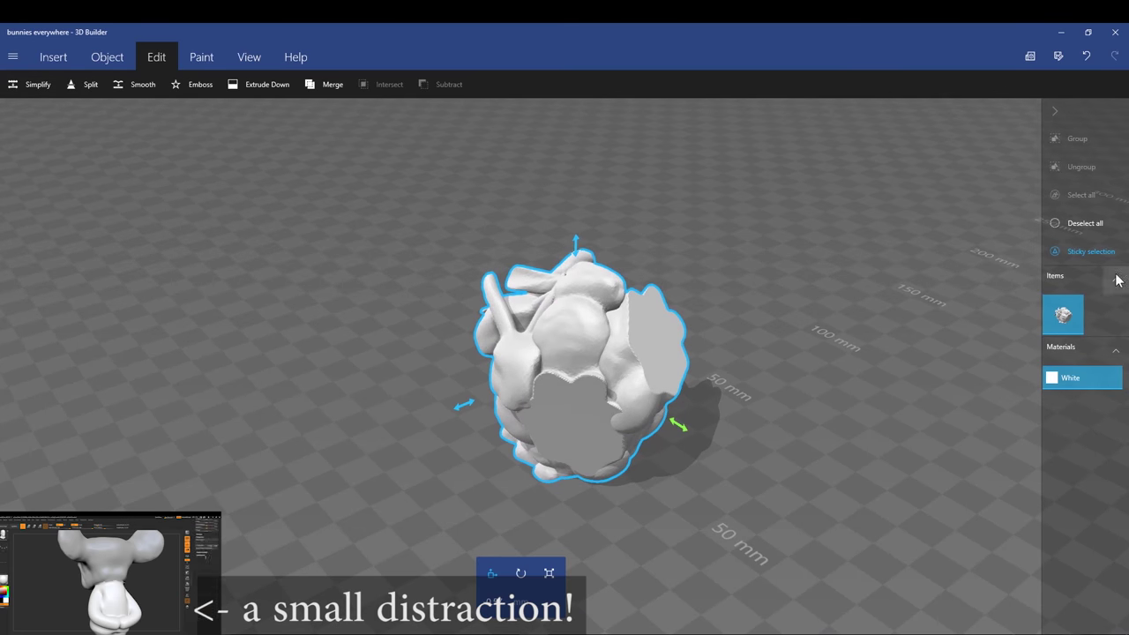
Confirm the single merged item is selected and save the welded model
click(1081, 223)
click(1064, 318)
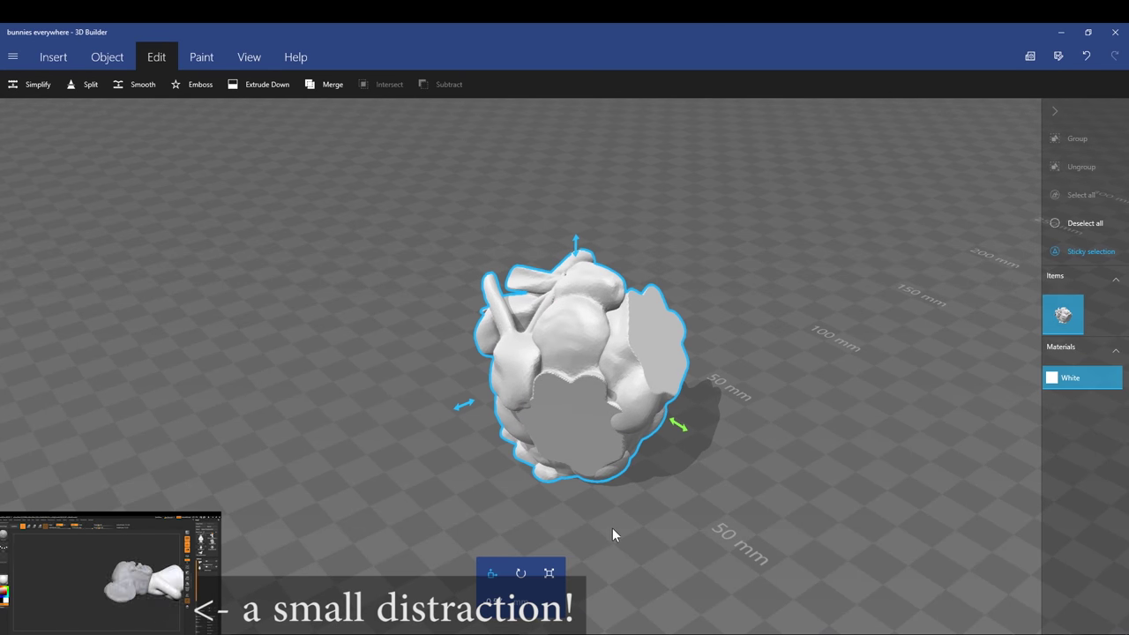
drag(613, 530, 828, 521)
drag(563, 492, 176, 202)
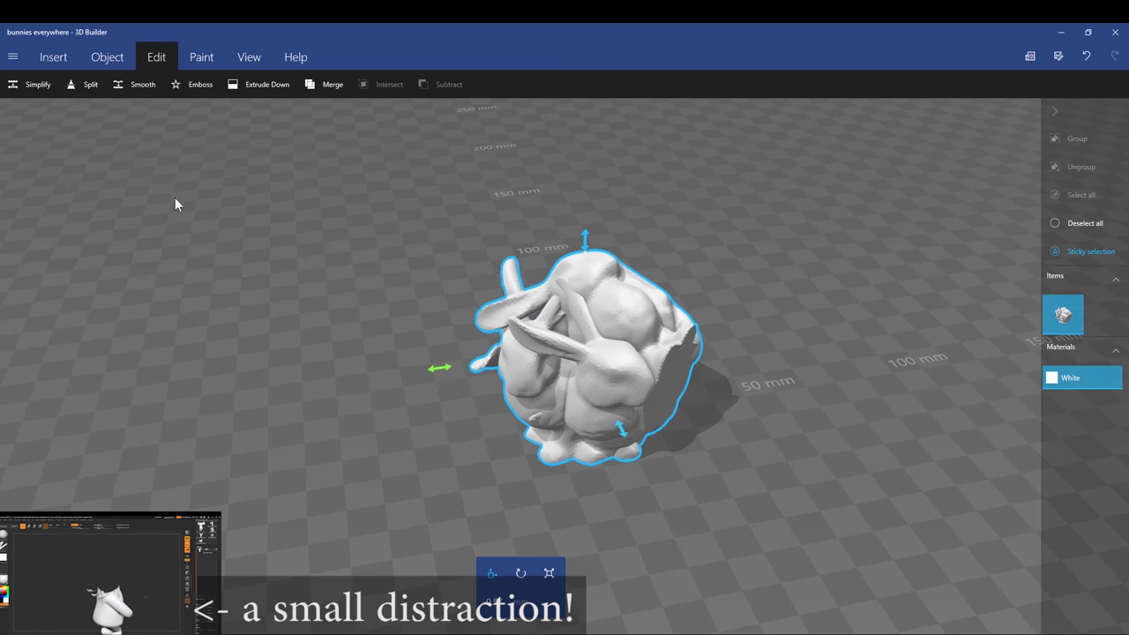
click(14, 56)
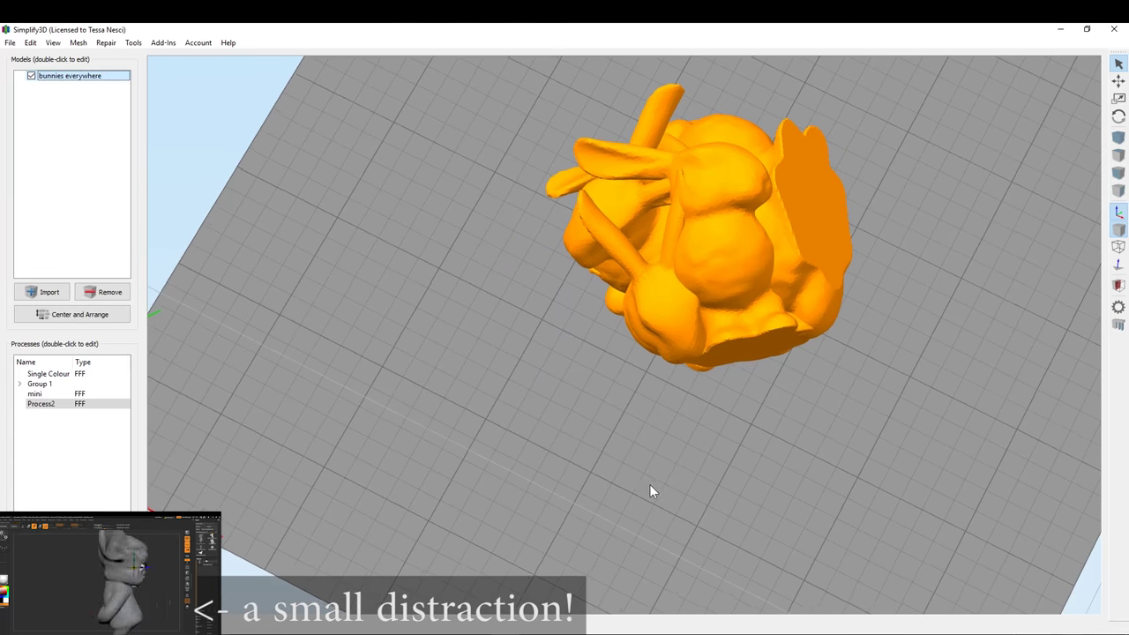
drag(649, 485, 660, 285)
Import 'bunnies everywhere FIXED', center and arrange both models, then start Prepare to Print
click(46, 292)
click(200, 217)
click(465, 334)
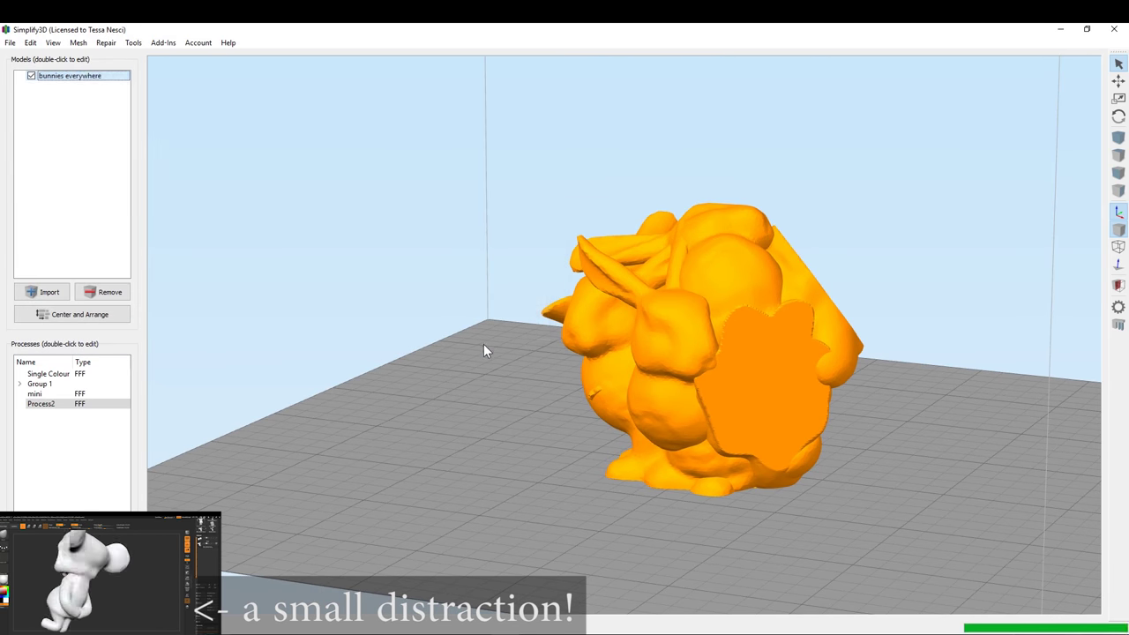
click(88, 314)
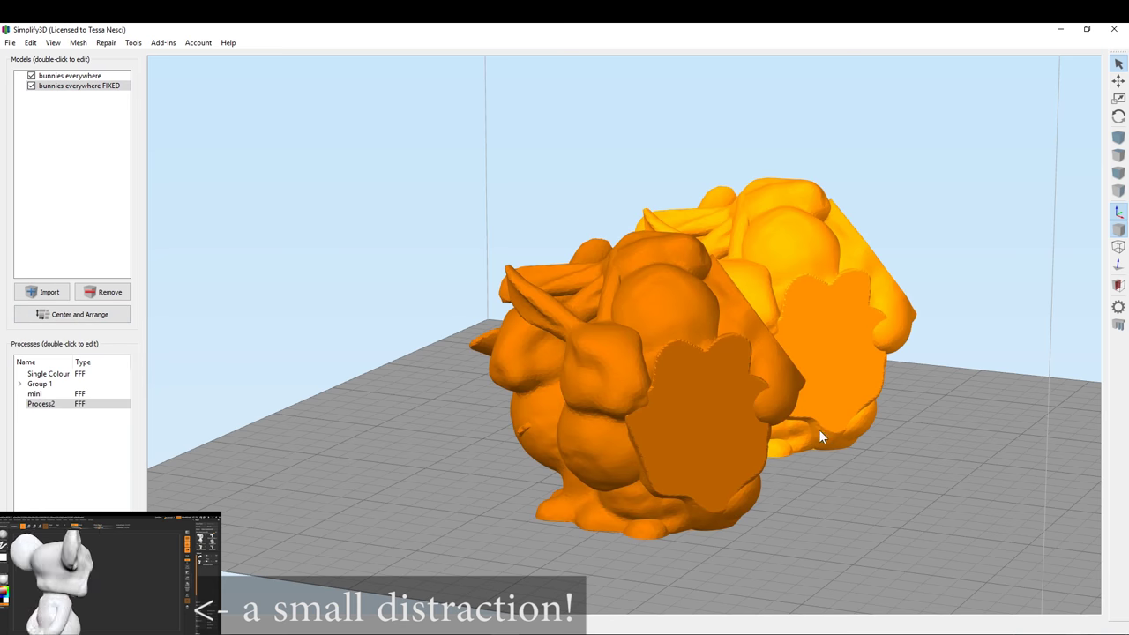
drag(837, 436, 696, 433)
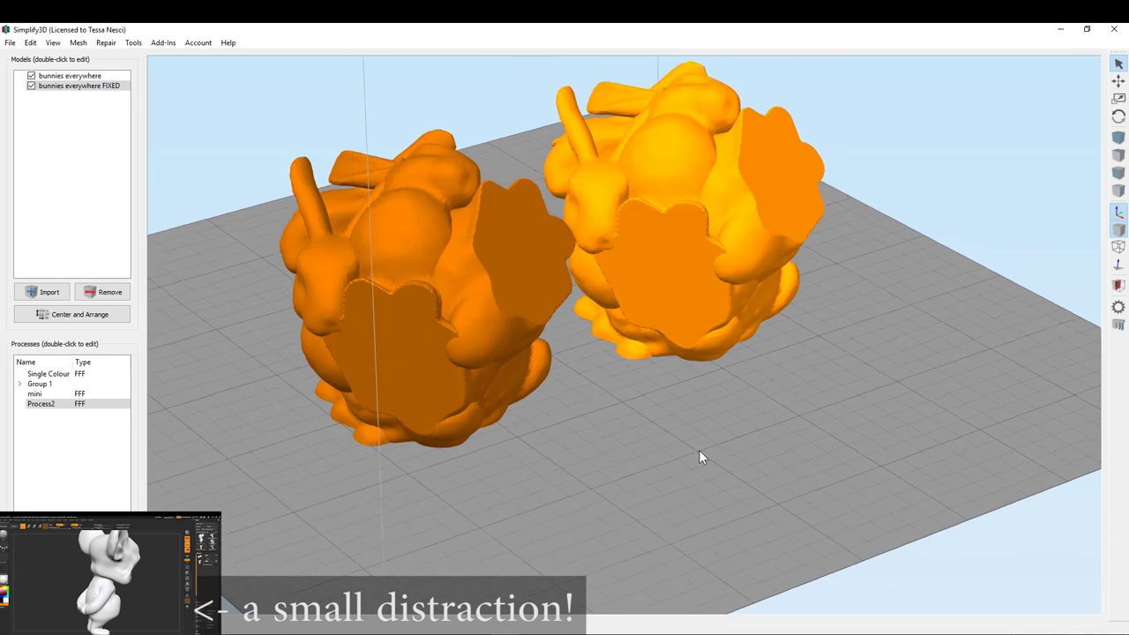
drag(699, 457, 771, 455)
scroll(748, 384, down, 3)
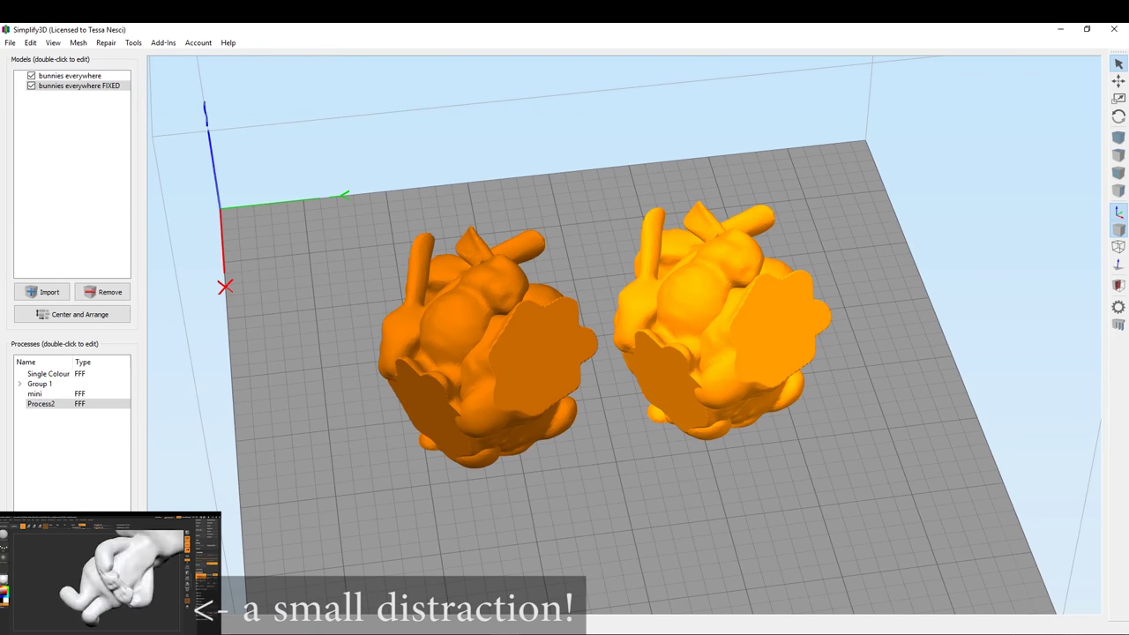
key(ctrl+p)
Slice both bunny models and drag the End slider to compare their lower-layer toolpaths
click(597, 478)
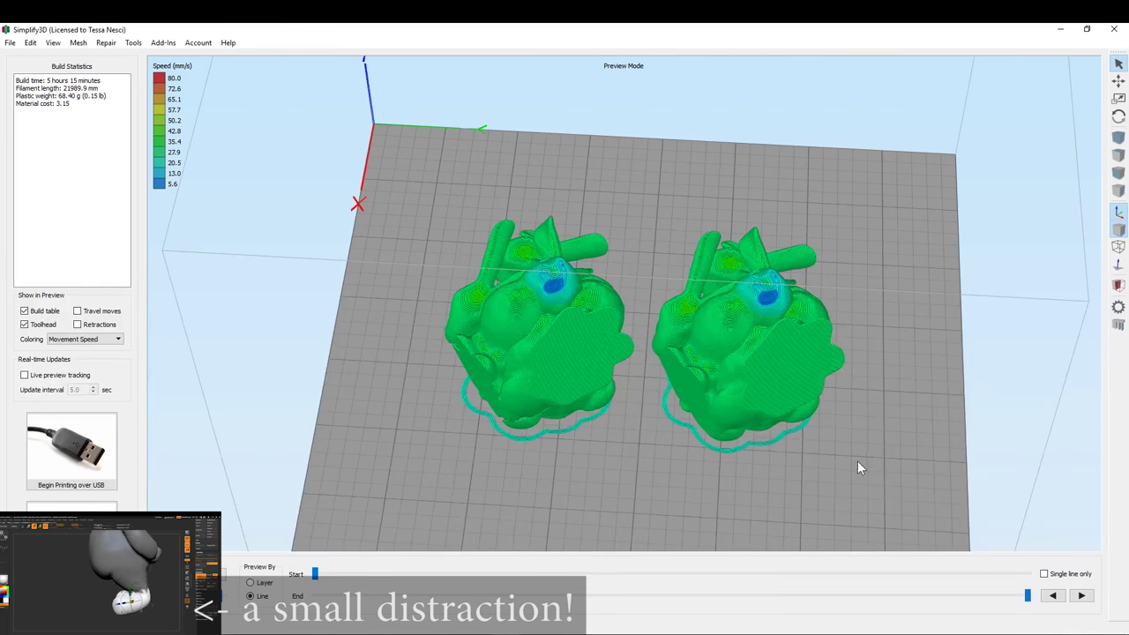
drag(1030, 600, 787, 611)
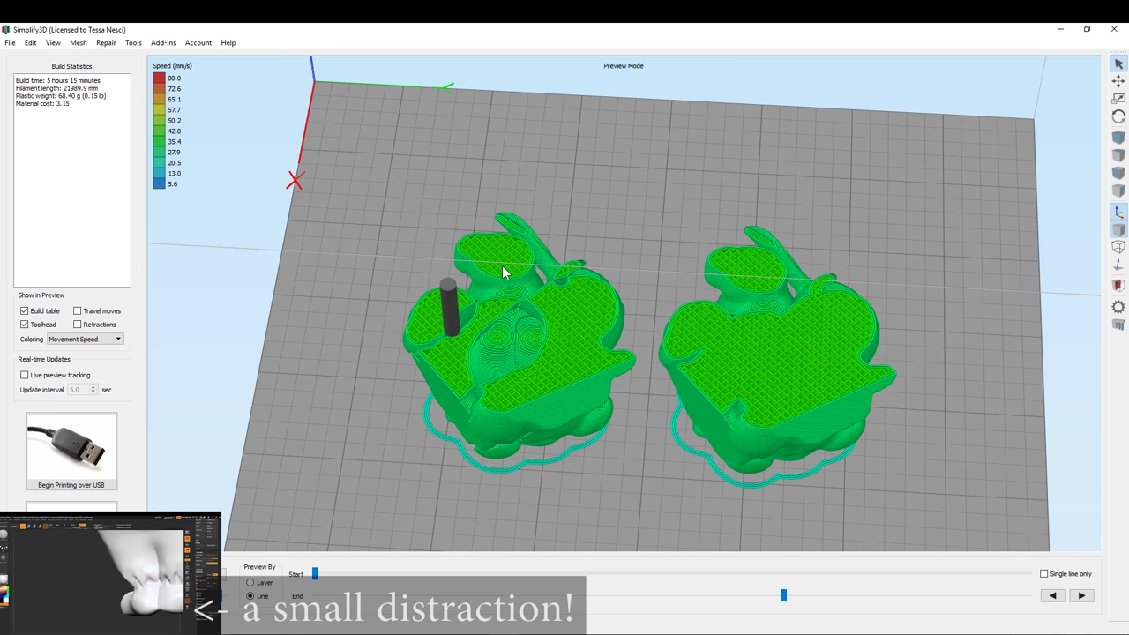
drag(783, 600, 1048, 607)
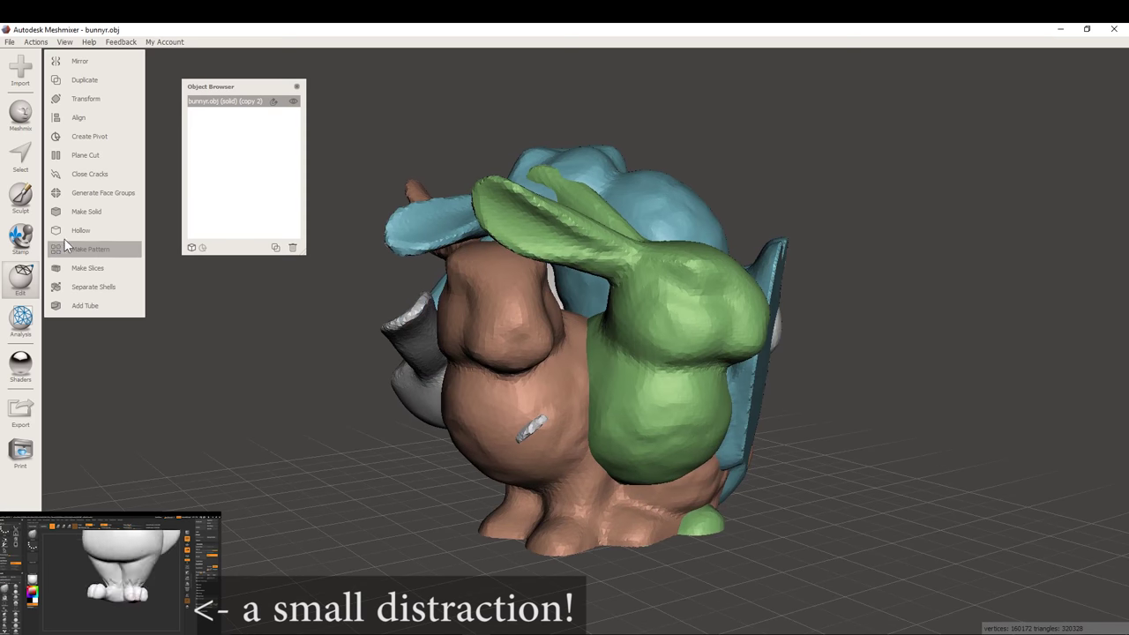
click(86, 213)
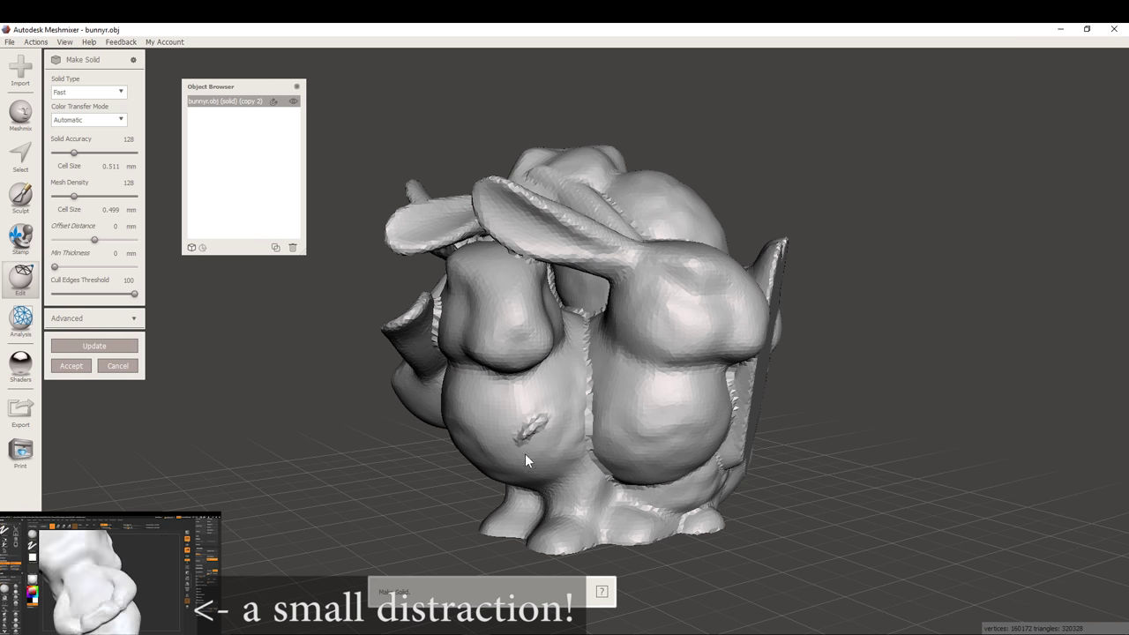
right_drag(437, 448, 316, 476)
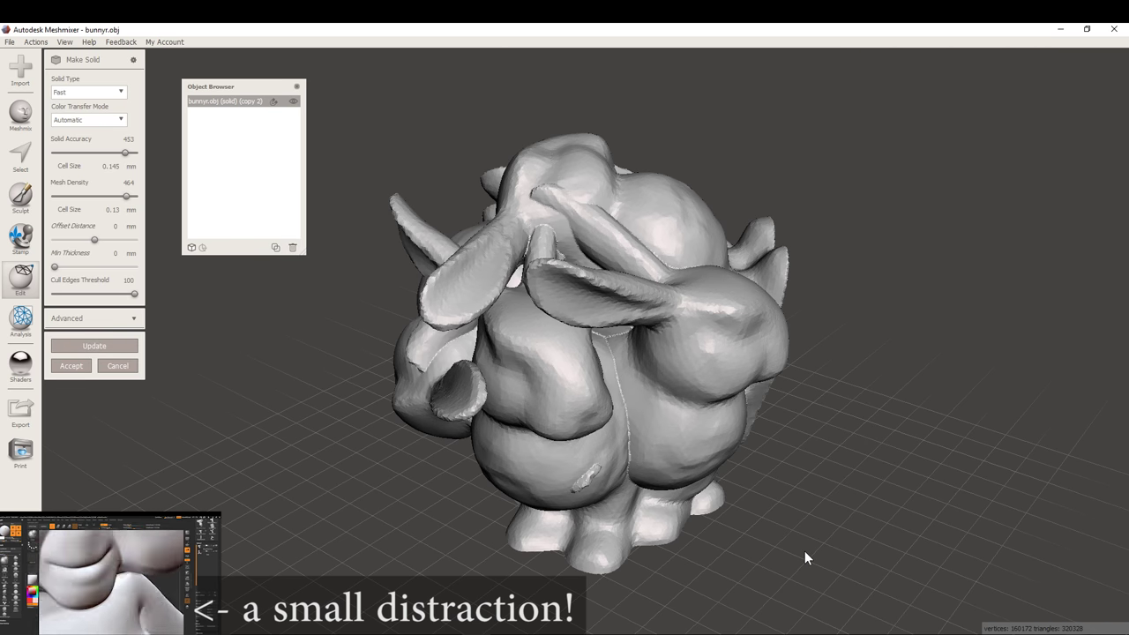
right_drag(805, 554, 238, 403)
click(117, 365)
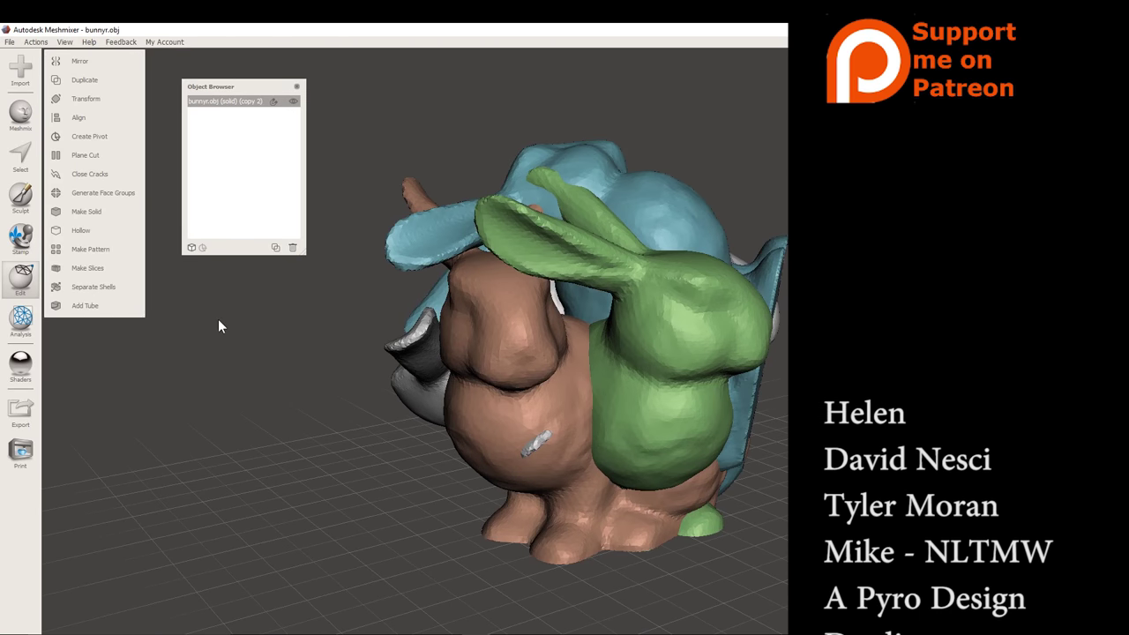
Toggle the triangle wireframe overlay on the bunny shells with the W key
key(w)
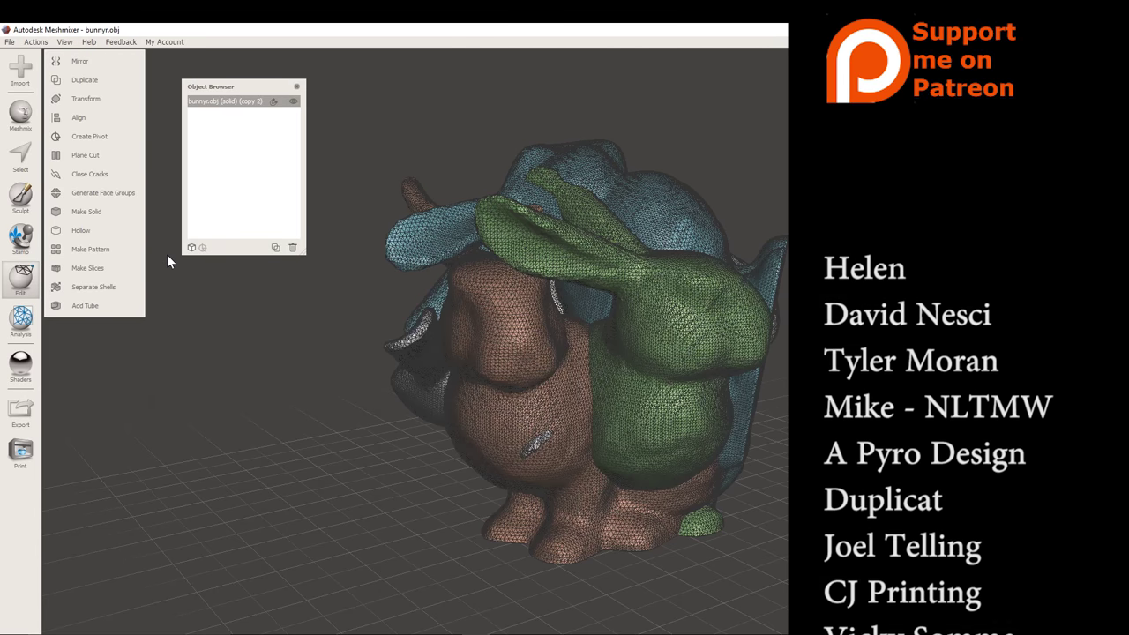